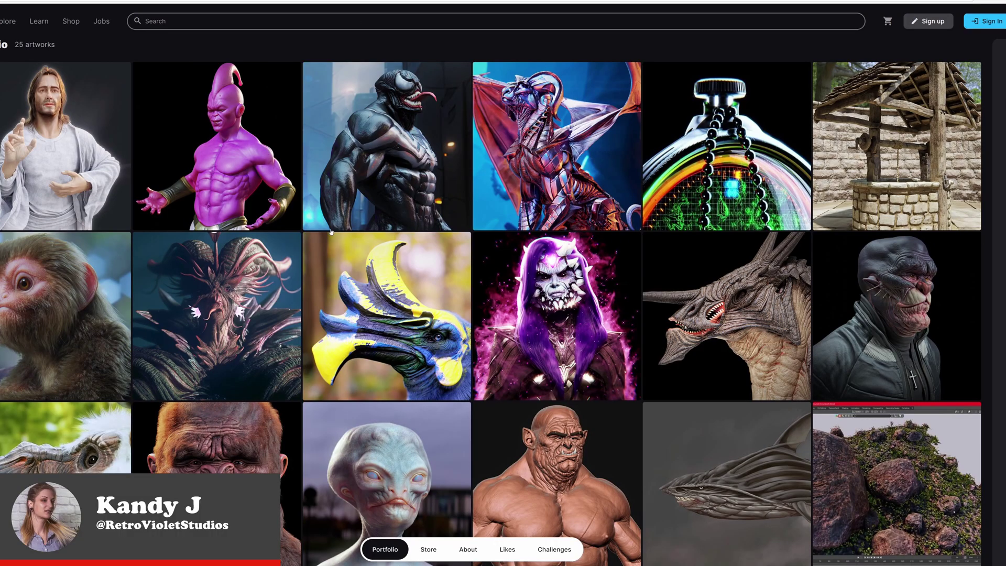
Scroll the creator's 84-product storefront, then cover the torus with the Moss asset
scroll(741, 506, "down", 2)
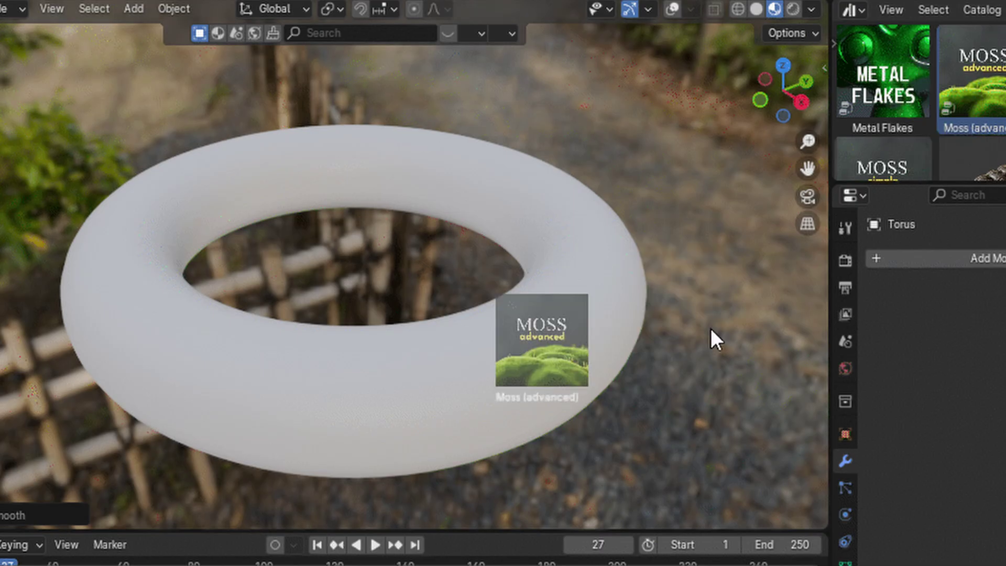
left_click_drag(711, 330, 711, 330)
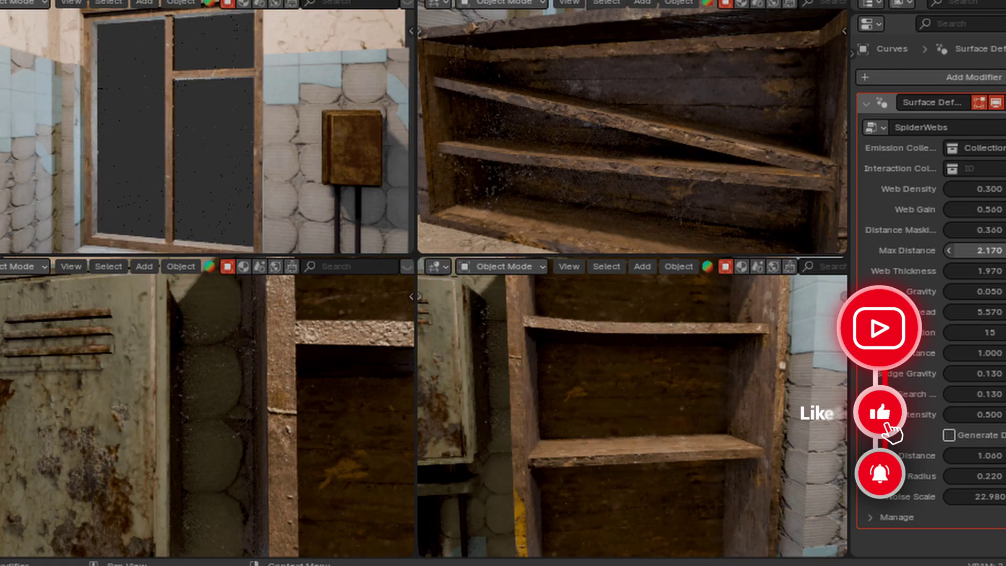
Increase the web modifier's Max Distance to spread spider webs across the scene
left_click_drag(980, 250, 989, 248)
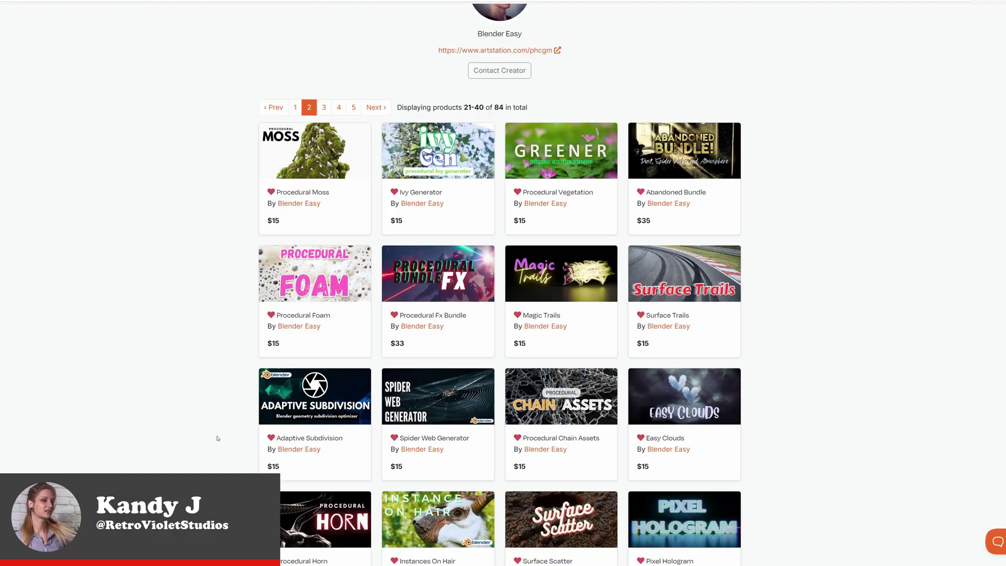
Page the creator's catalogue to products 41–60 and scroll through the product listings
scroll(218, 438, "down", 4)
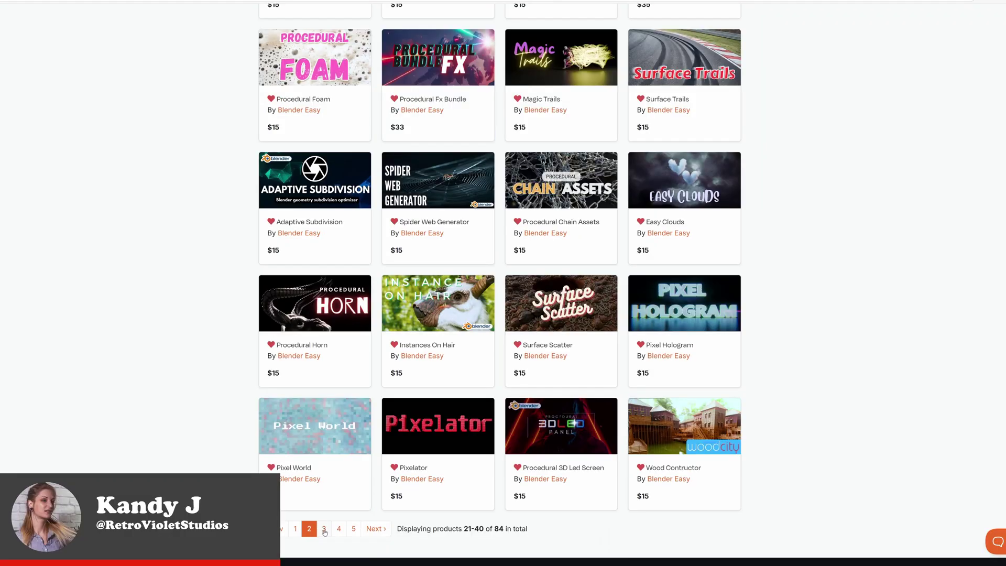
left_click(324, 528)
scroll(189, 408, "down", 3)
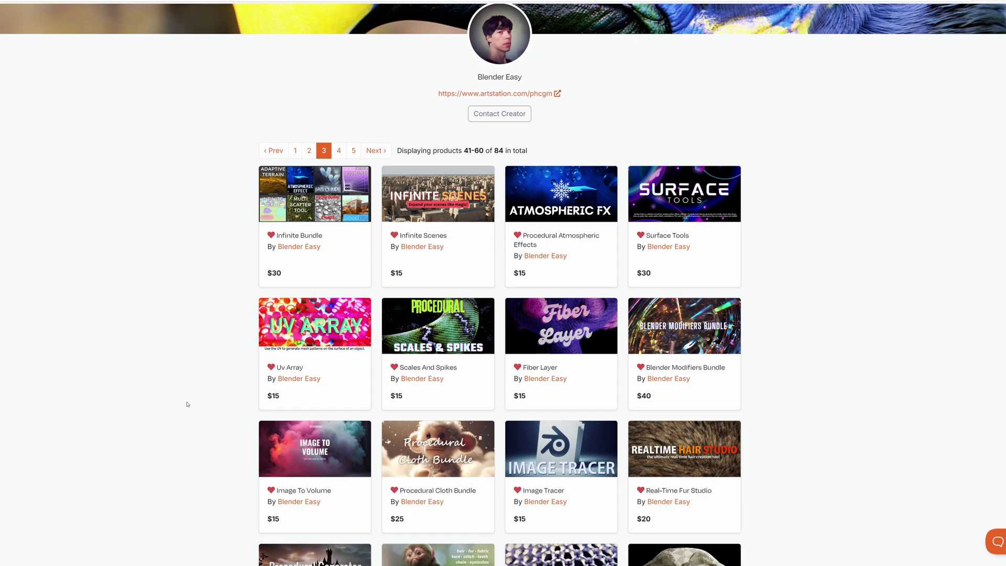
scroll(188, 403, "down", 2)
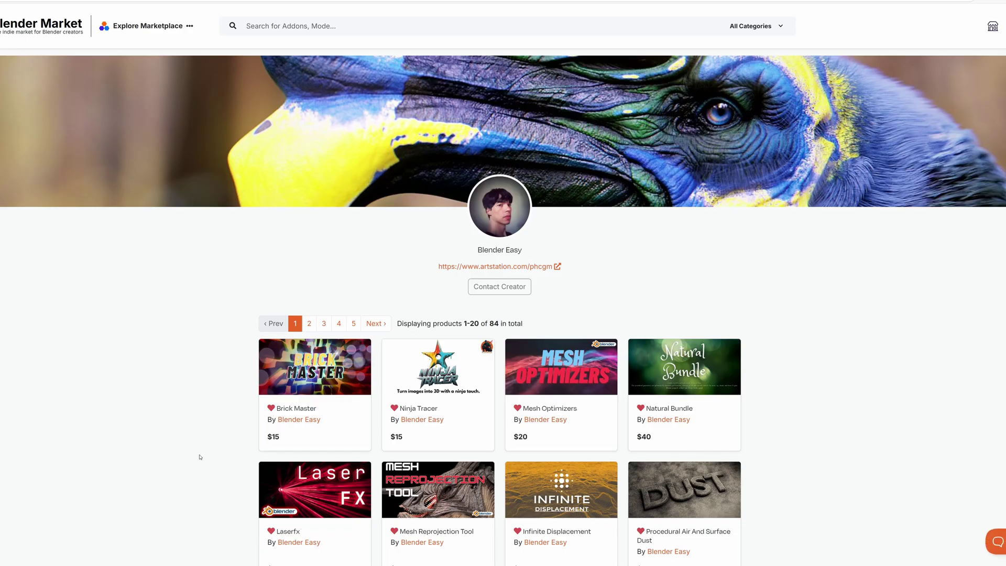
scroll(200, 452, "down", 3)
scroll(193, 452, "down", 2)
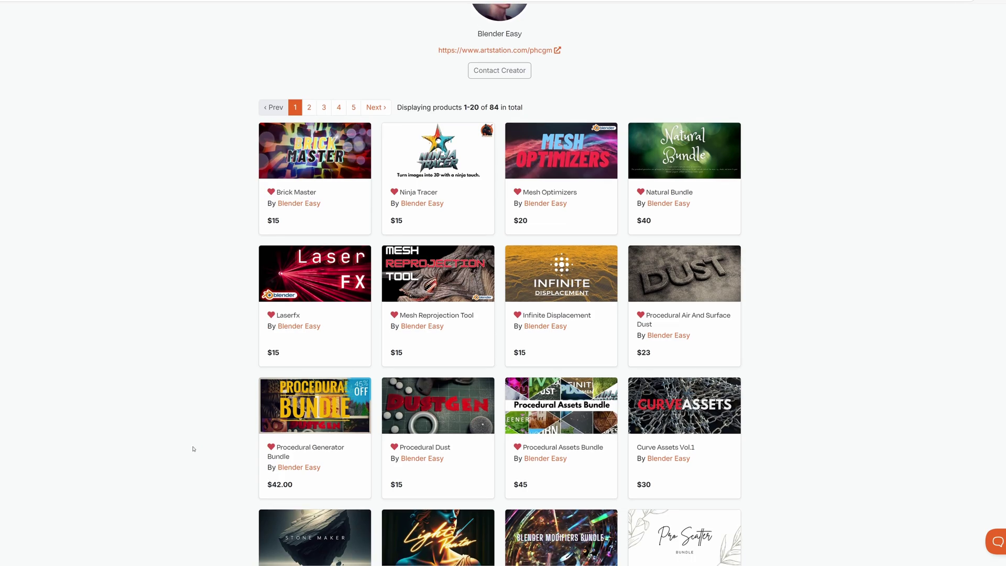
scroll(310, 517, "down", 6)
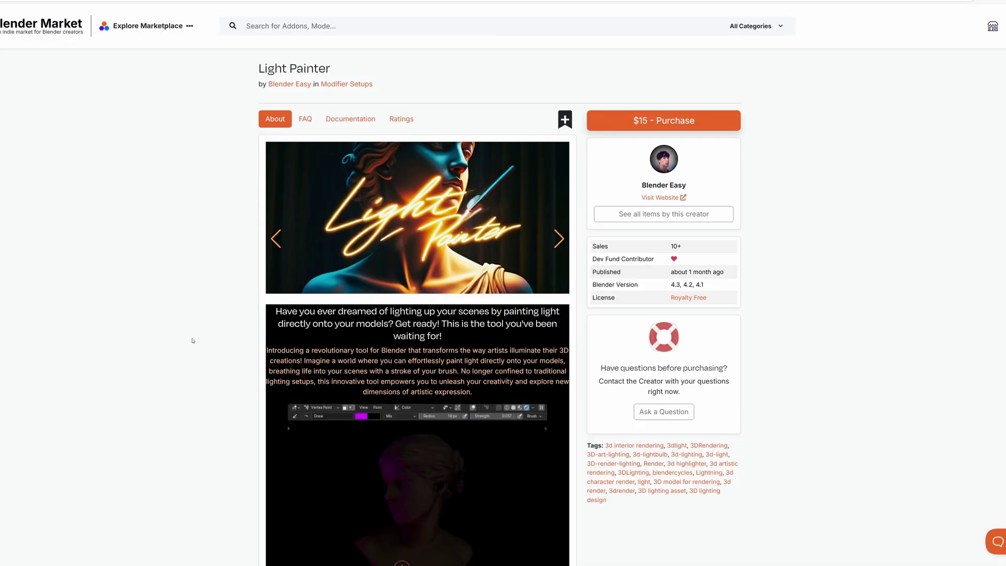
scroll(193, 341, "down", 3)
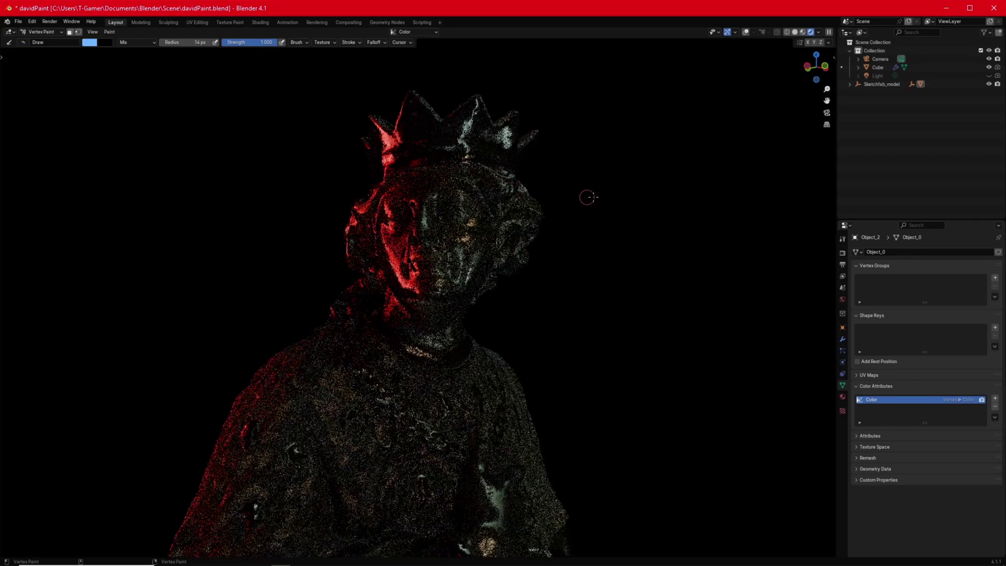
Lower the painted statue's LightPainter Light Temperature from 0.500 to 0.452
scroll(558, 207, "down", 3)
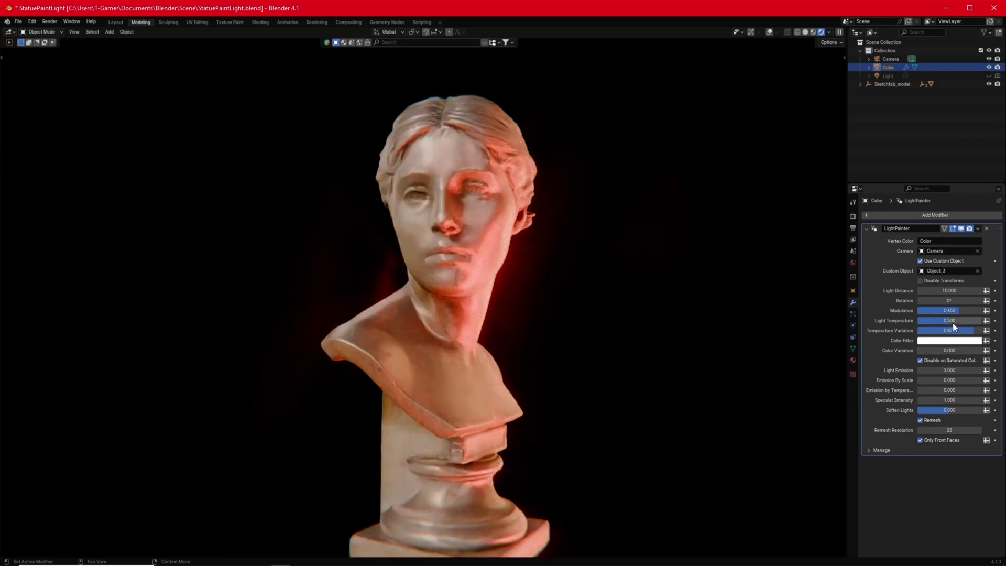
left_click_drag(952, 319, 968, 319)
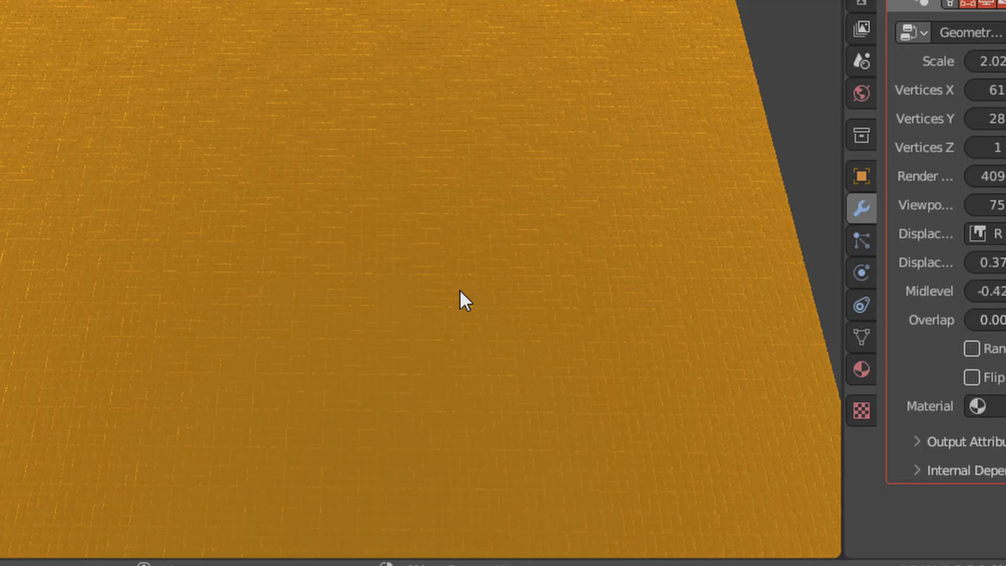
Raise the tiled floor's viewport resolution to 167 and scatter many more rocks across it
scroll(473, 284, "up", 3)
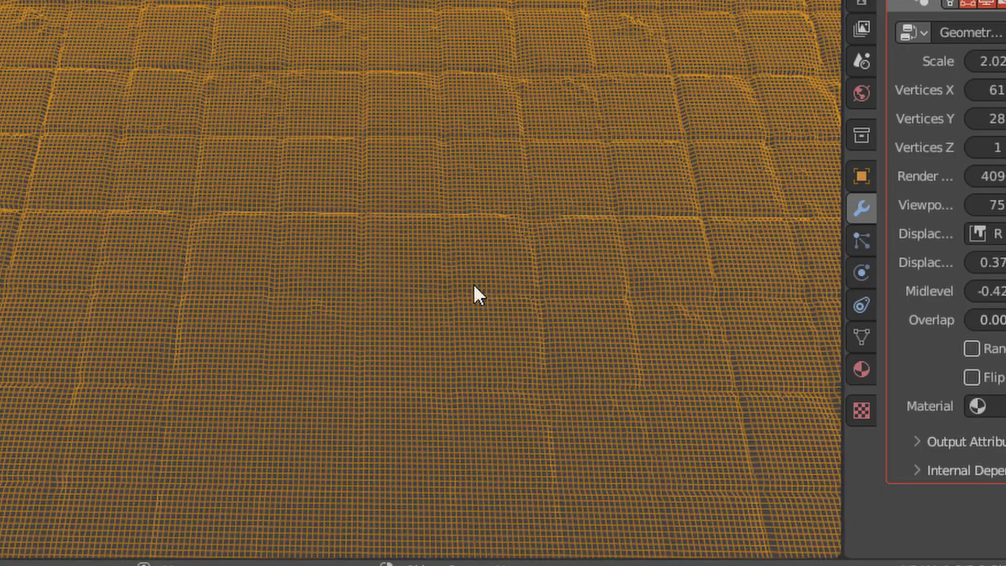
mouse_move(988, 204)
left_mouse_down()
mouse_move(1001, 205)
mouse_move(980, 205)
mouse_move(990, 205)
left_mouse_up()
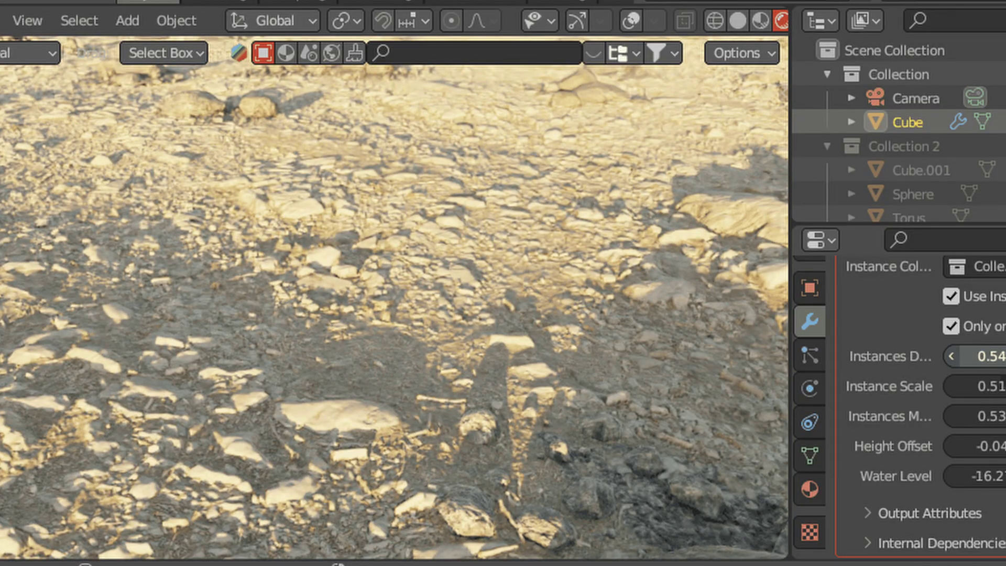
left_click_drag(989, 348, 996, 348)
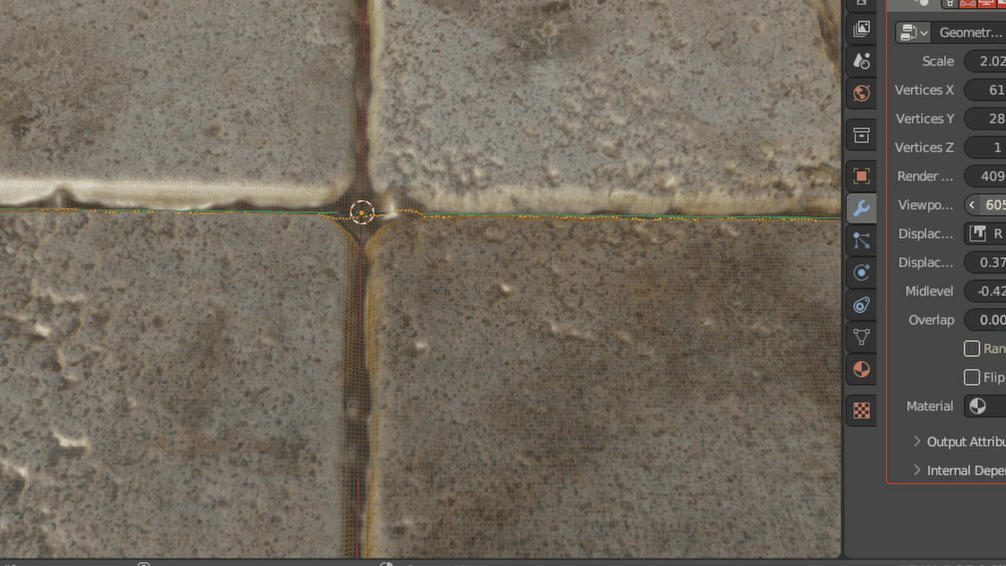
left_click_drag(990, 205, 1004, 204)
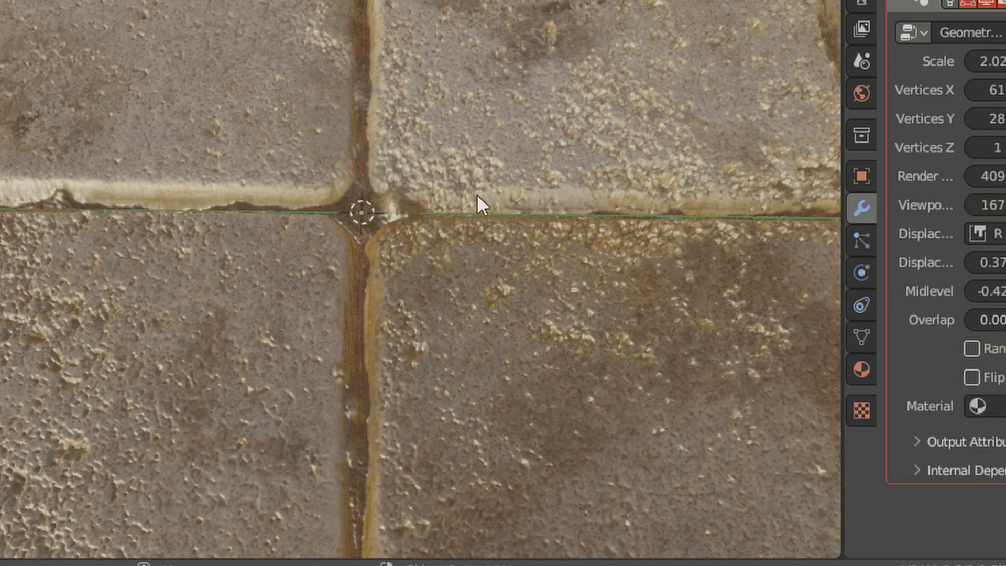
Set the water material's Bump Strength to 2.2, then preview materials and play the animation
scroll(477, 200, "down", 10)
scroll(481, 204, "down", 10)
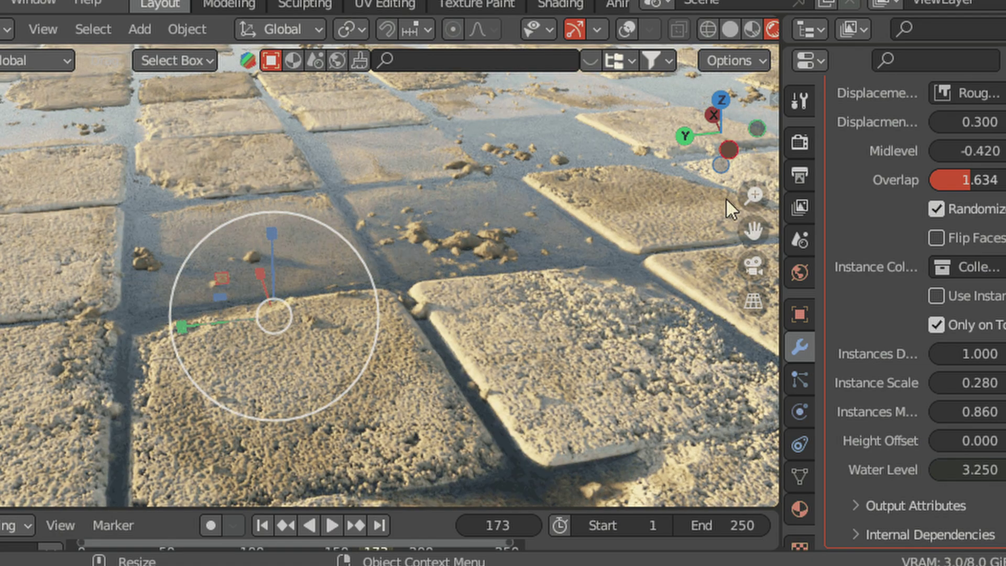
left_click(800, 508)
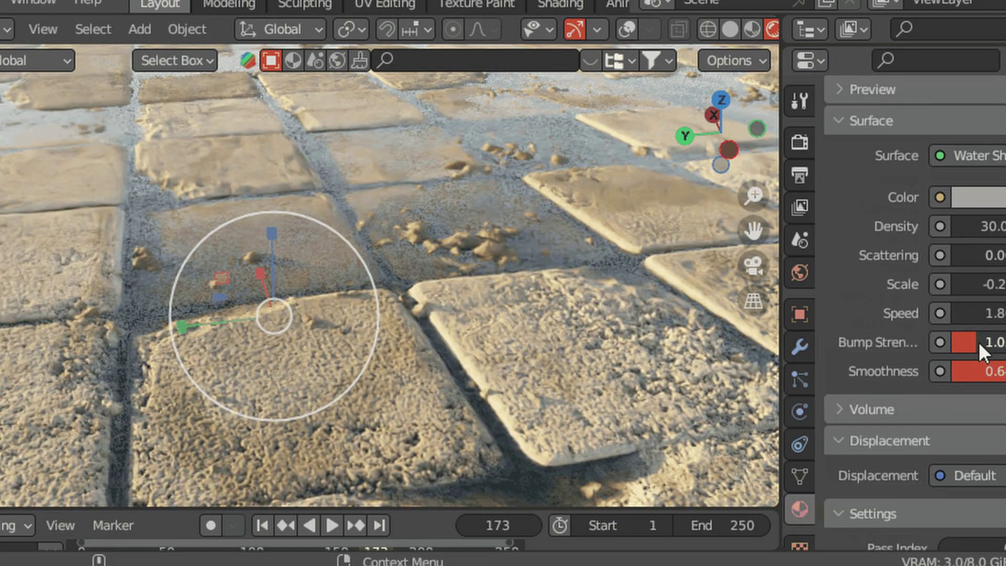
mouse_move(983, 351)
left_mouse_down()
mouse_move(1000, 351)
mouse_move(979, 346)
left_mouse_up()
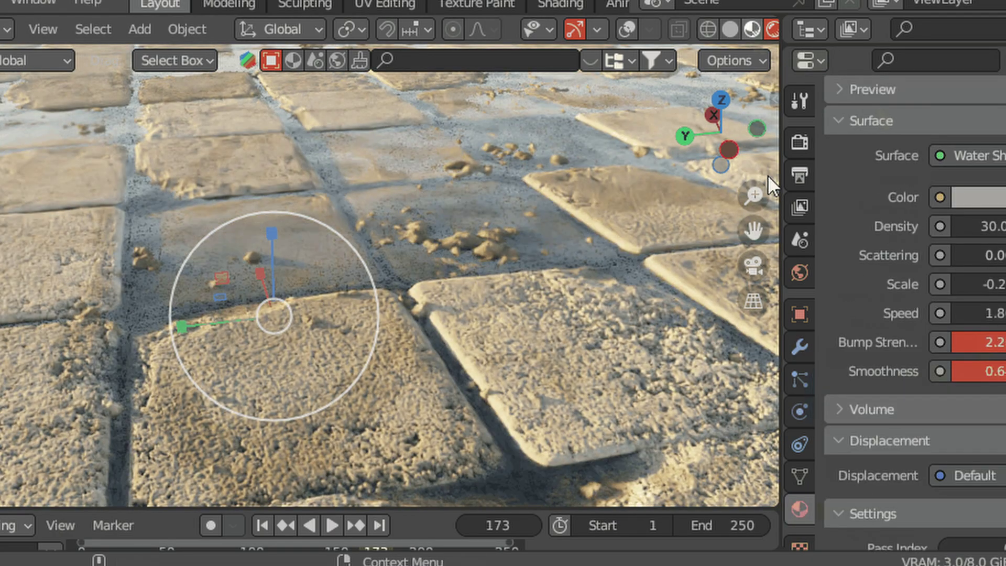
key("z")
left_click(331, 530)
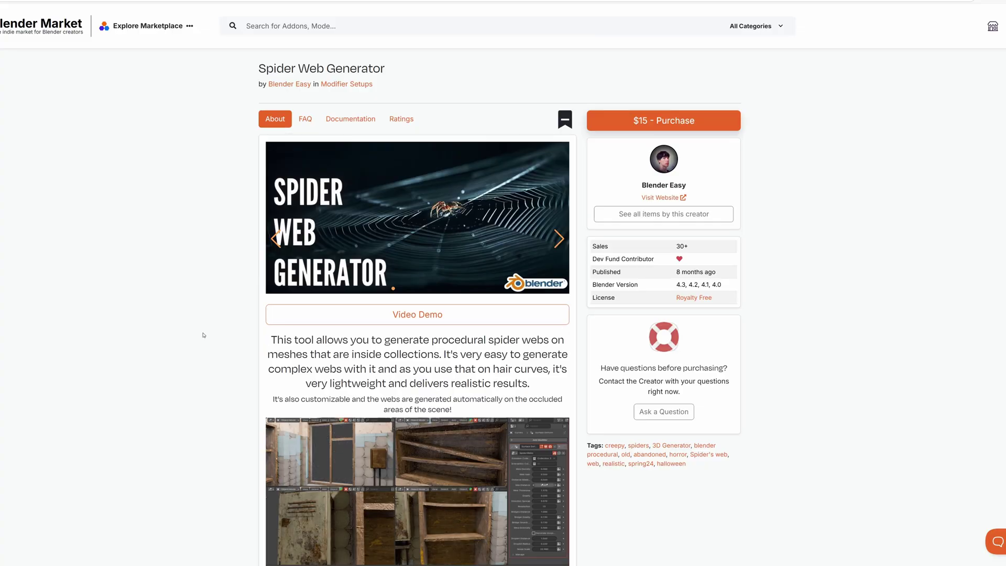
Orbit and zoom in on Suzanne in the spider web scene and select it
scroll(203, 334, "down", 3)
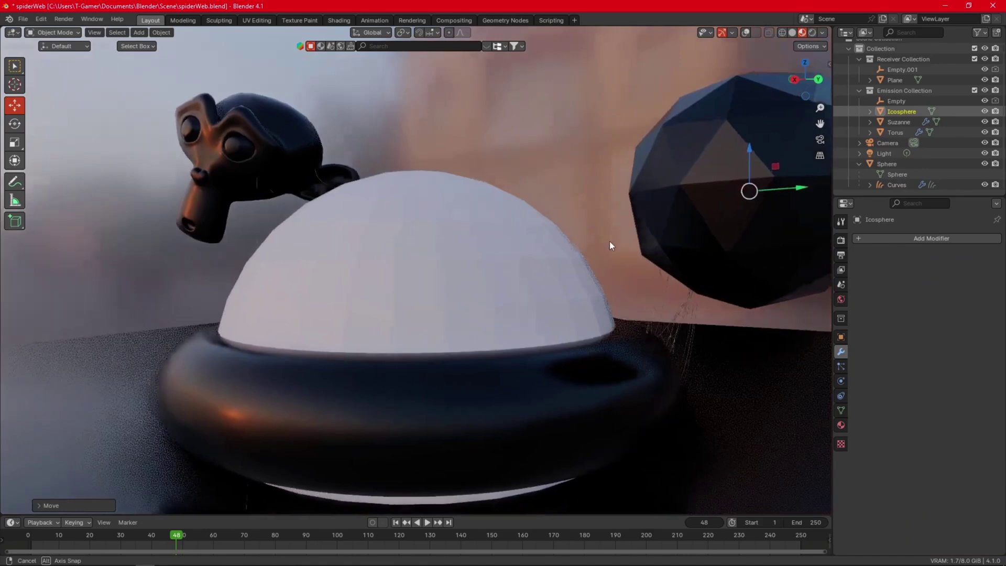
middle_click_drag(610, 245, 342, 179)
left_click(341, 180)
scroll(370, 326, "up", 3)
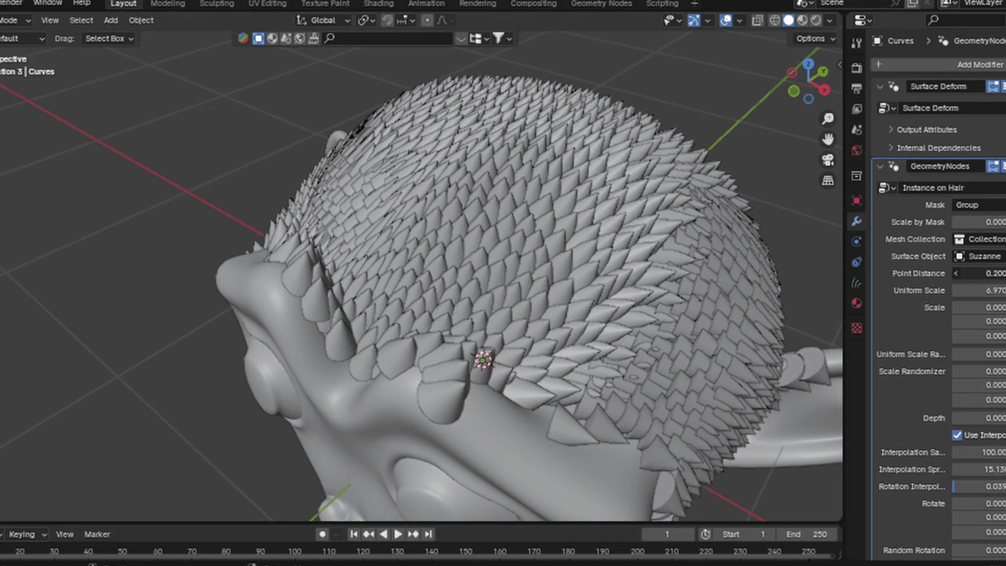
Pack the hair instances closer and flatten the spikes into short, randomly sized scales
left_click_drag(980, 273, 980, 336)
left_click_drag(975, 371, 996, 424)
scroll(975, 367, "down", 3)
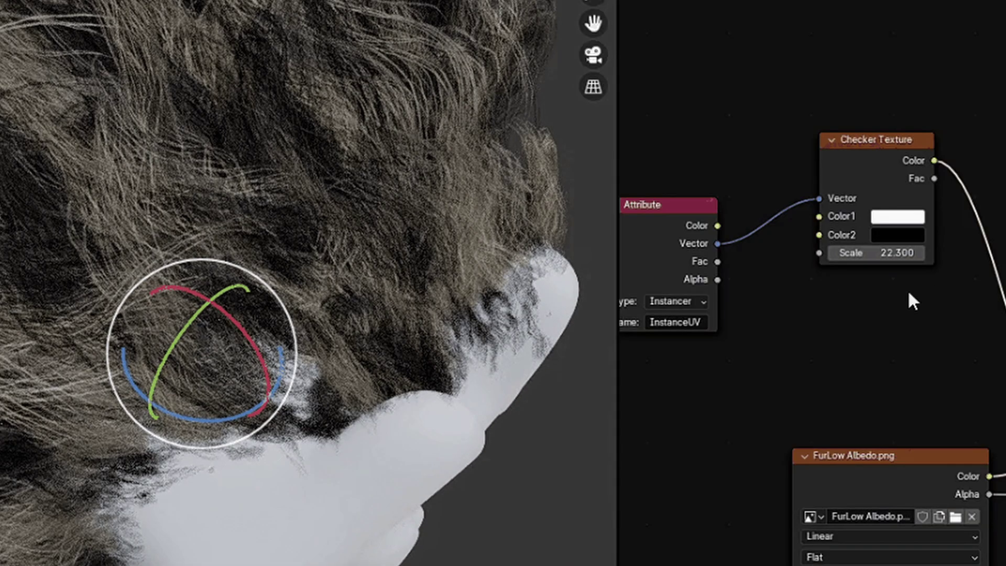
Lower the fur's Checker Texture scale to 4.900 and orbit around the furry head
left_click_drag(881, 252, 857, 252)
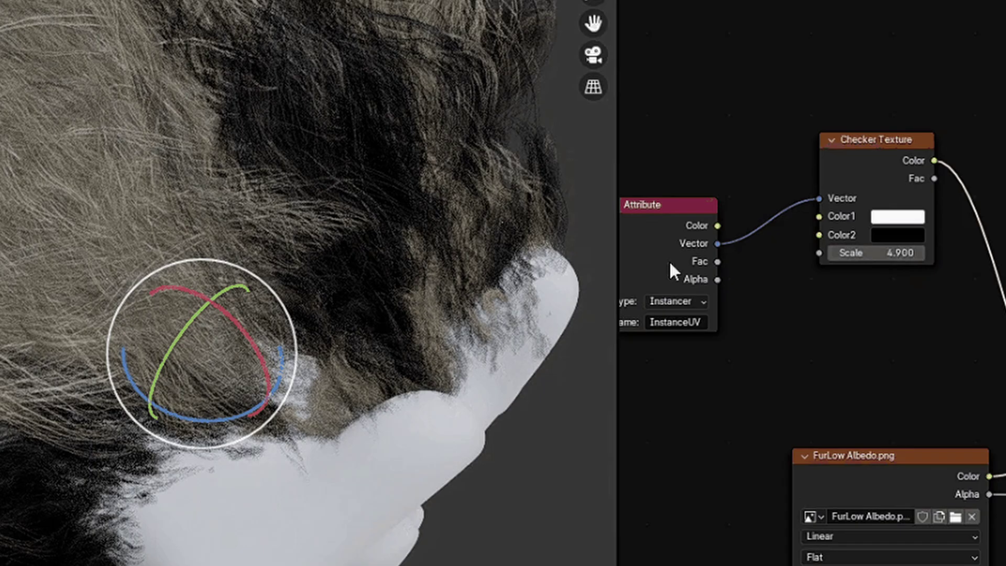
scroll(263, 219, "down", 3)
middle_click_drag(263, 215, 56, 152)
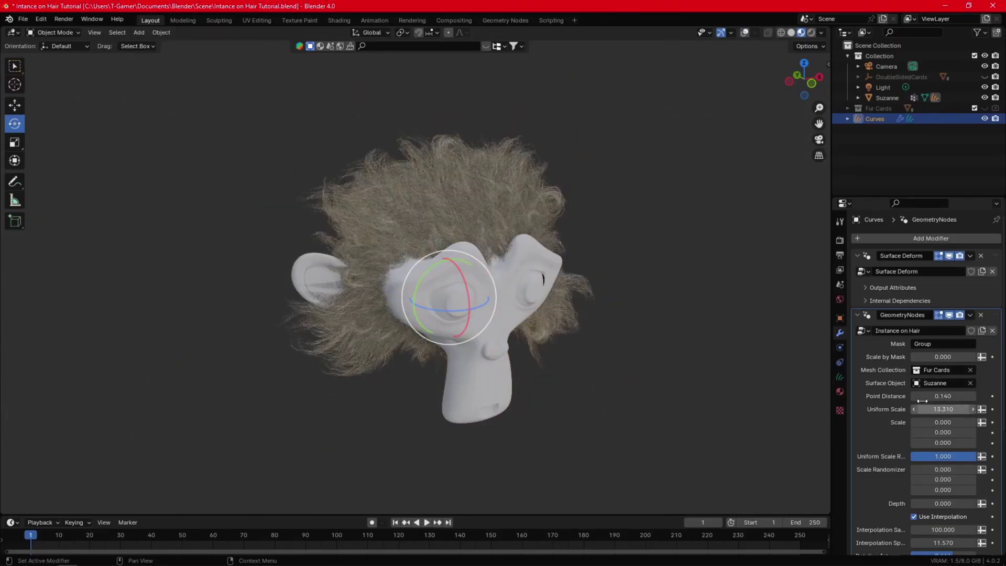
Move the chain curve's end point so the links follow, then change the rocky ground's River Depth
middle_click_drag(514, 283, 456, 266)
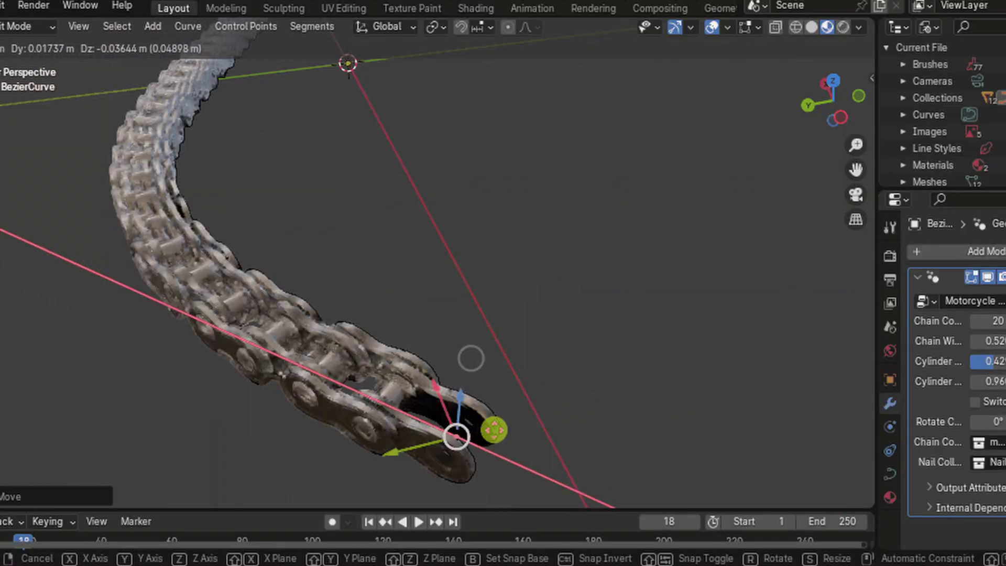
left_click(488, 367)
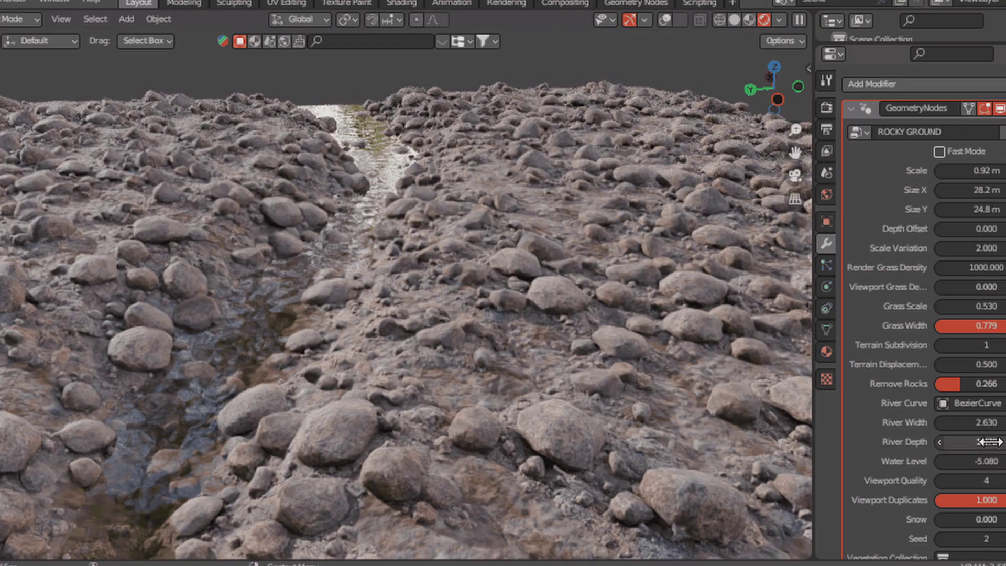
left_click_drag(990, 442, 991, 441)
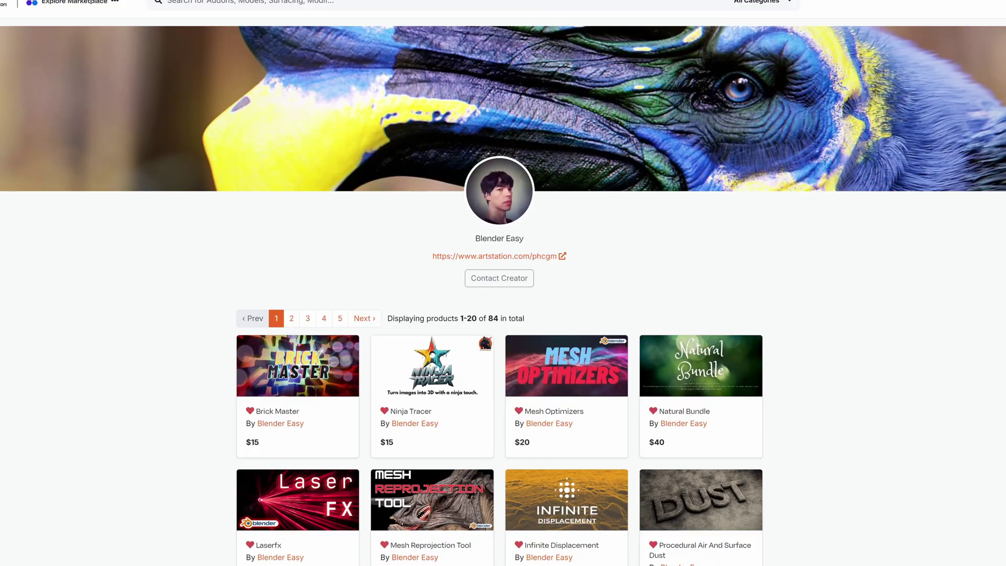
Step through catalogue pages 2, 3, 4 and 5 to reach products 81–84
scroll(503, 283, "down", 4)
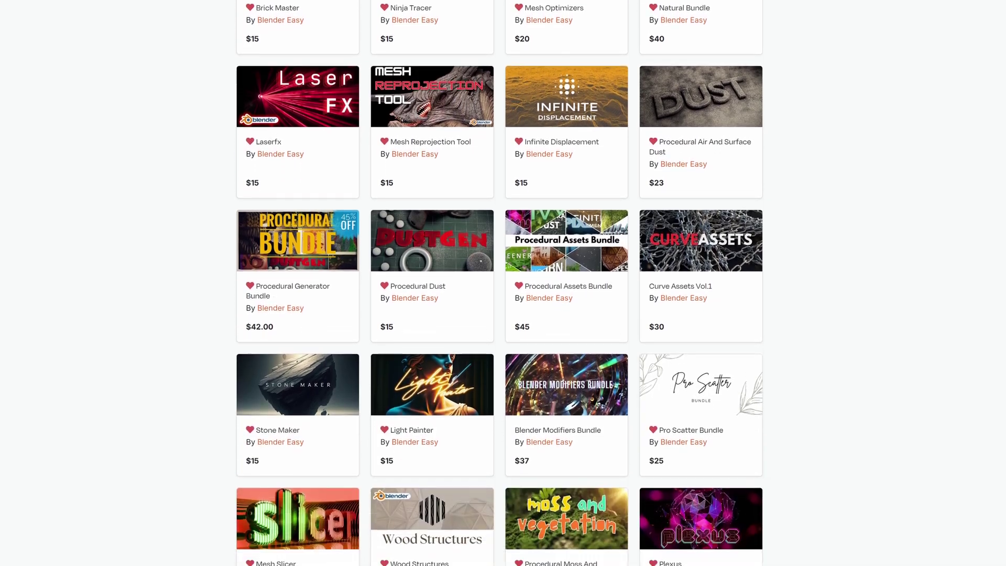
scroll(434, 427, "down", 2)
left_click(291, 533)
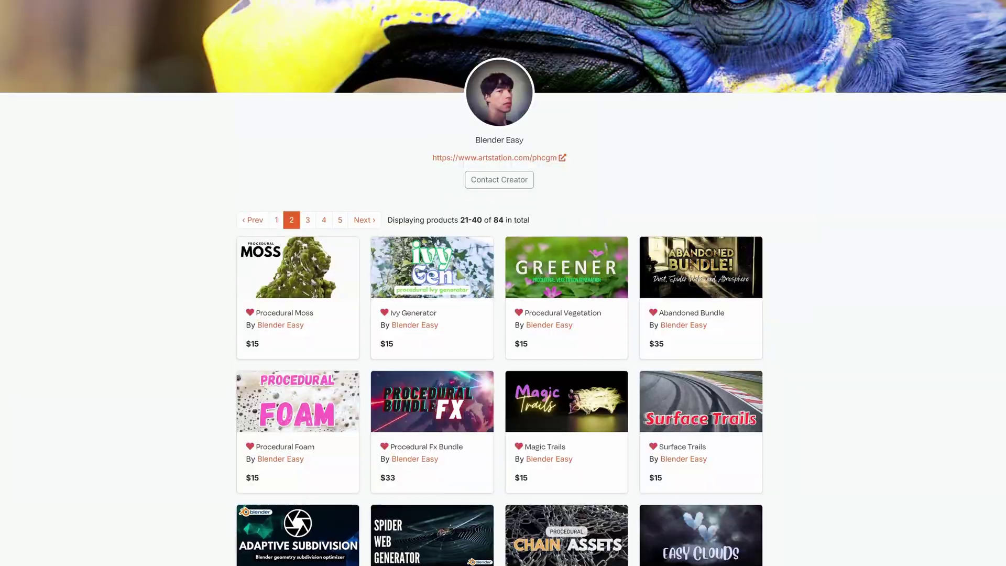
scroll(503, 283, "down", 3)
scroll(795, 353, "down", 8)
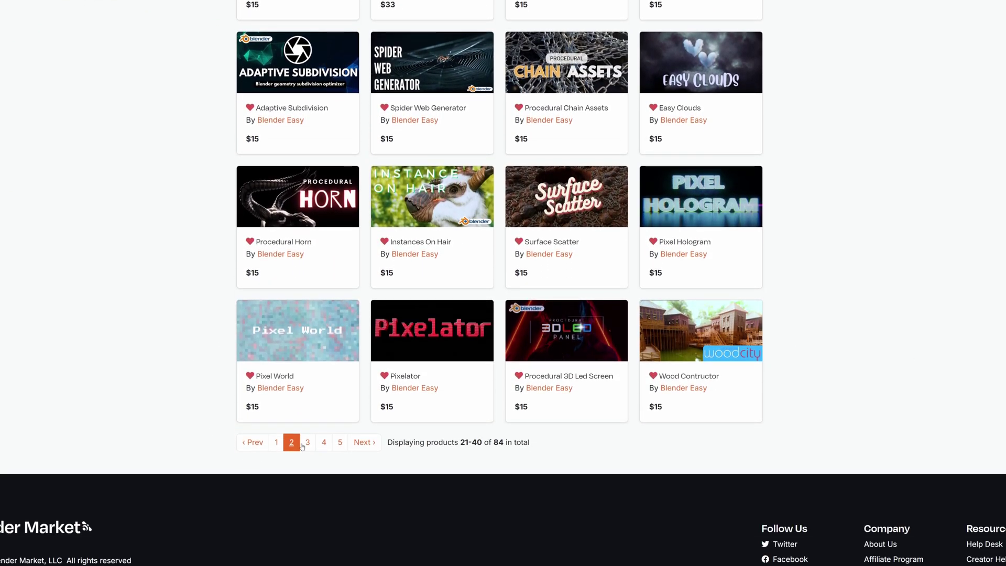
left_click(308, 443)
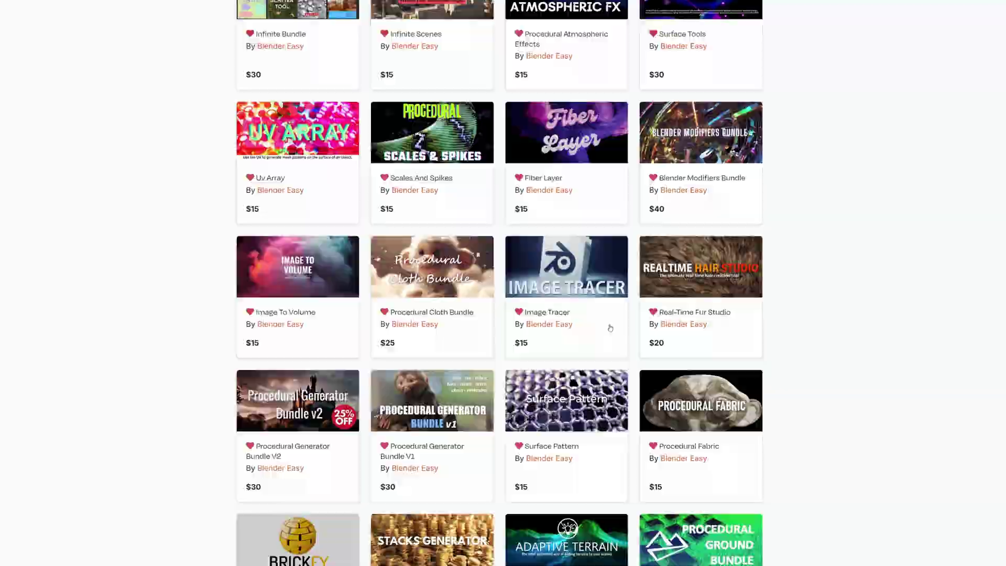
scroll(503, 283, "down", 3)
scroll(486, 365, "down", 7)
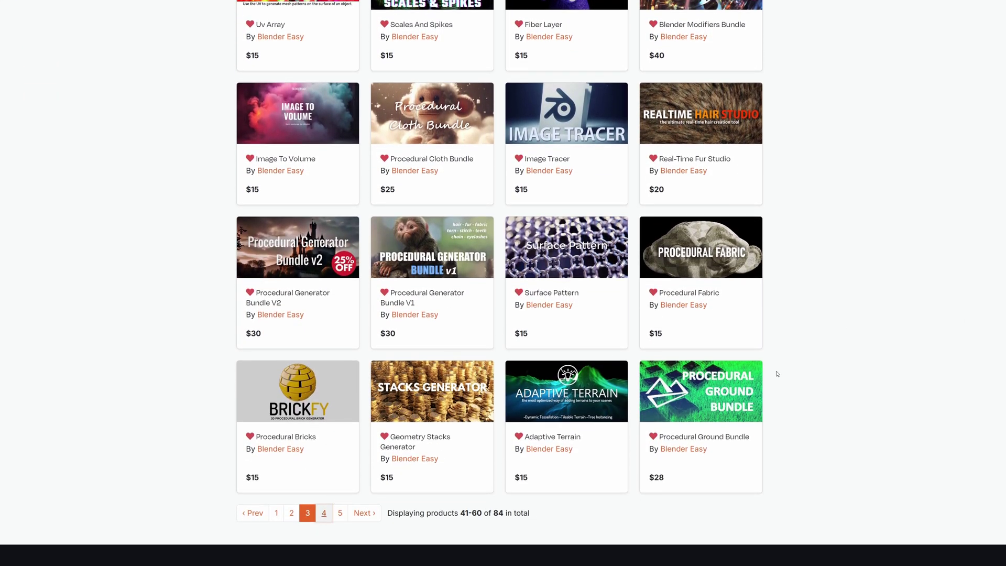
left_click(324, 513)
scroll(433, 415, "down", 5)
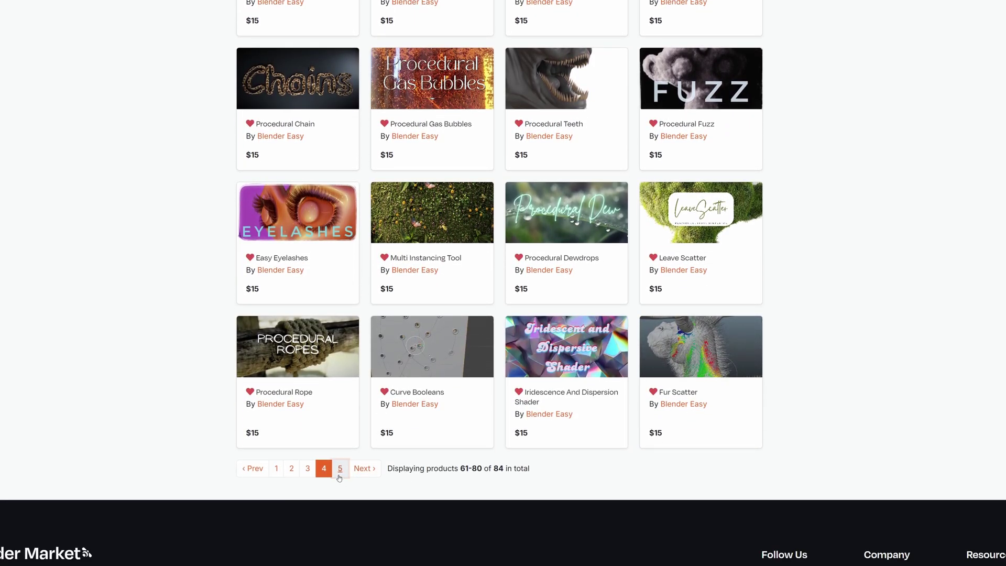
left_click(340, 470)
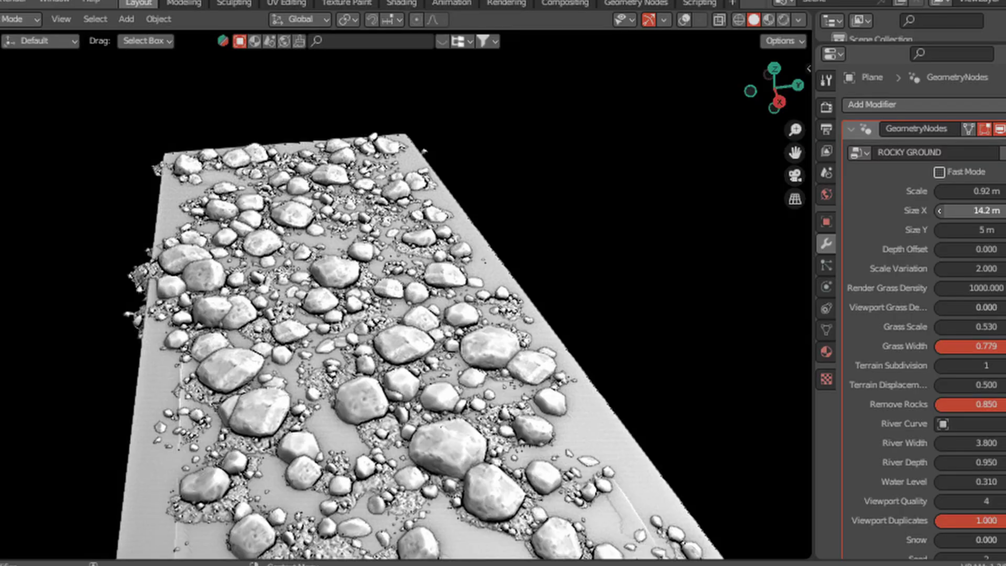
Enlarge the rocky ground along Y, set web Max Distance to 1.240, and enable chain Attach to Surface
left_click_drag(969, 229, 998, 230)
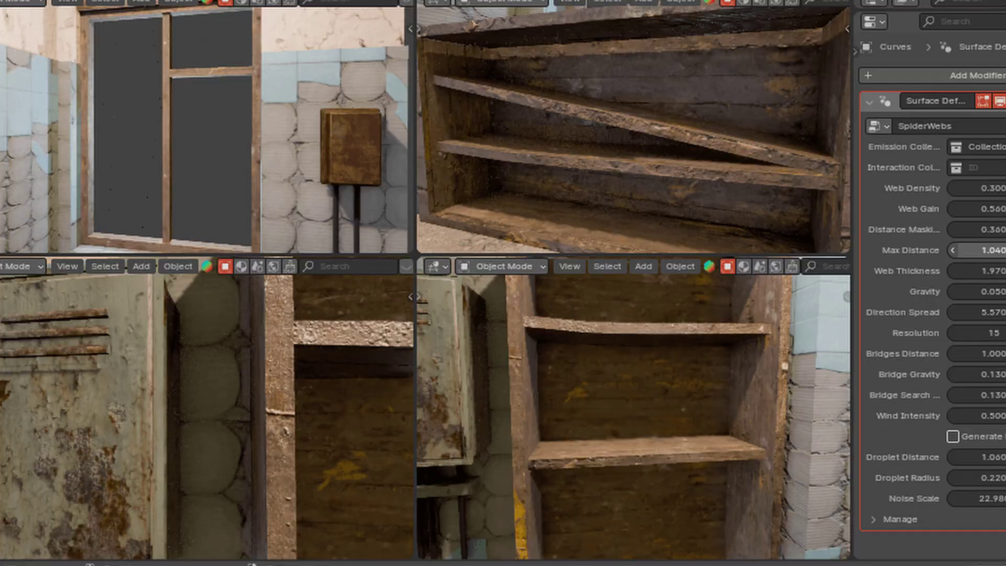
left_click_drag(978, 250, 995, 248)
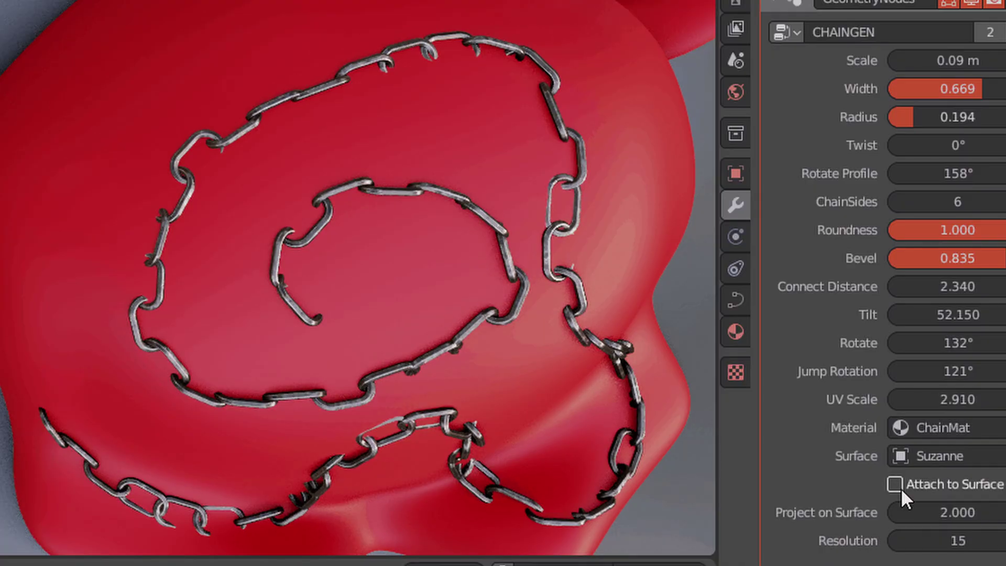
left_click(896, 484)
left_click(896, 484)
left_click(896, 484)
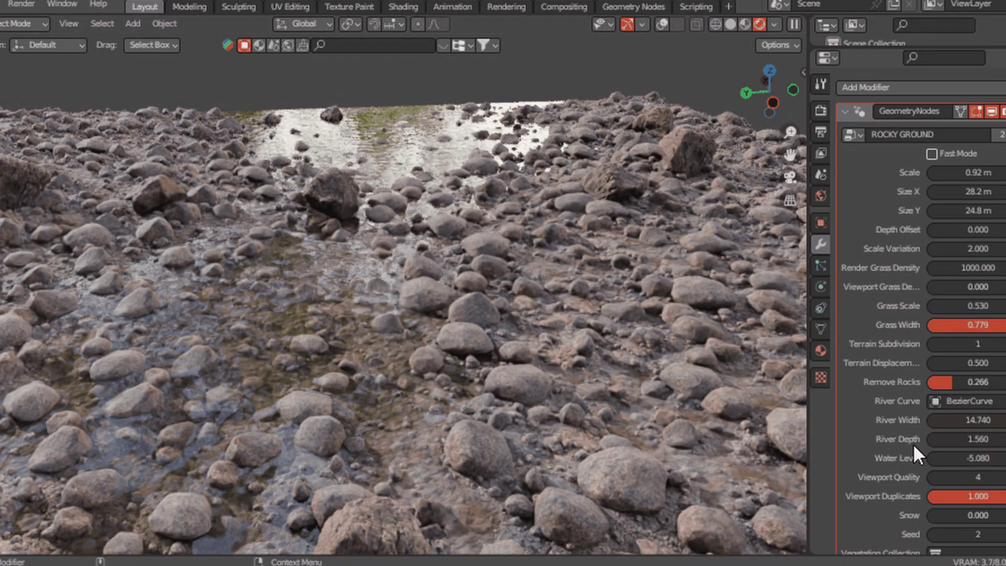
Lower the river's Water Level to -6.240 and inspect the snowy rock's material settings
left_click_drag(943, 457, 914, 457)
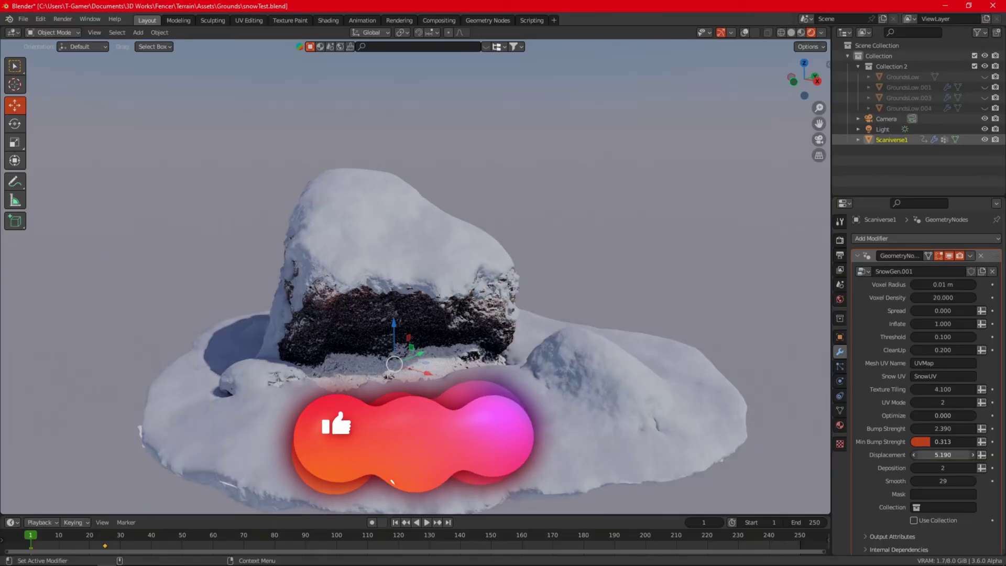
middle_click_drag(605, 385, 435, 331)
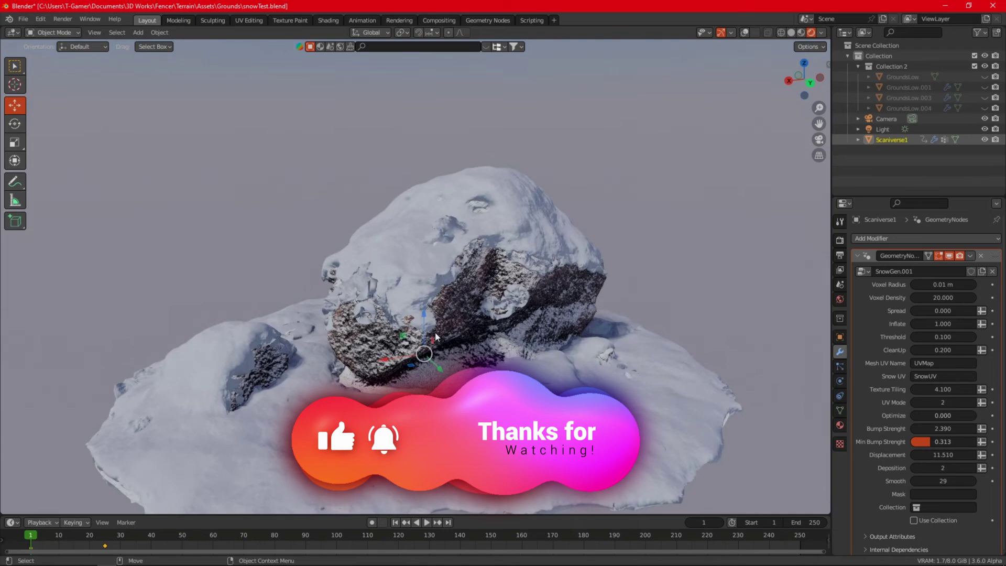
left_click(841, 425)
left_click_drag(865, 269, 874, 281)
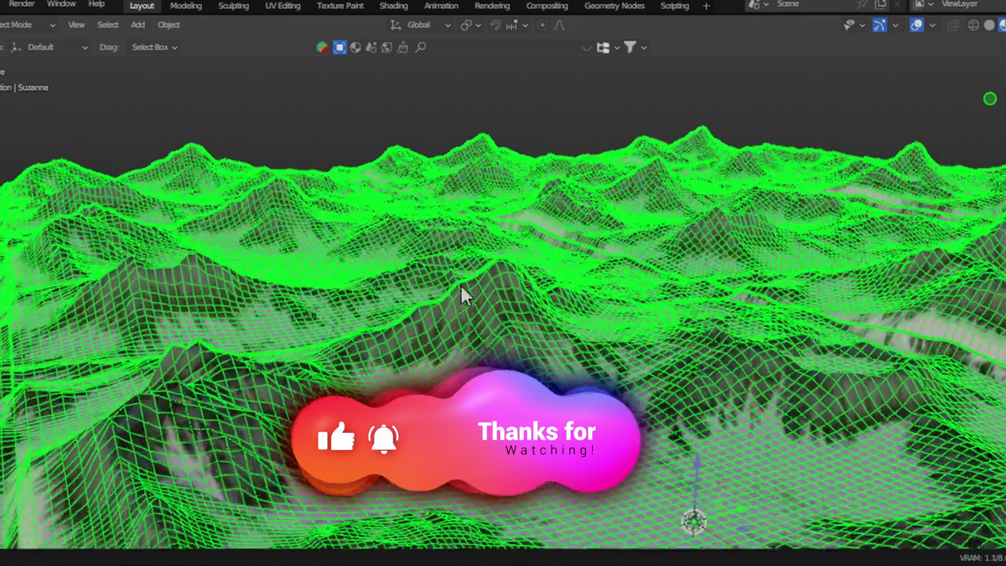
scroll(451, 263, "up", 5)
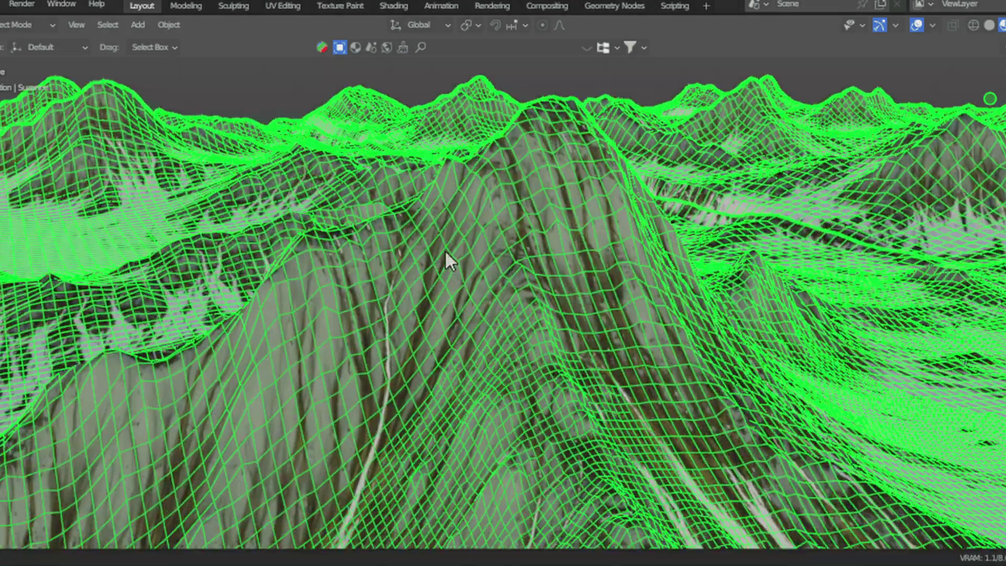